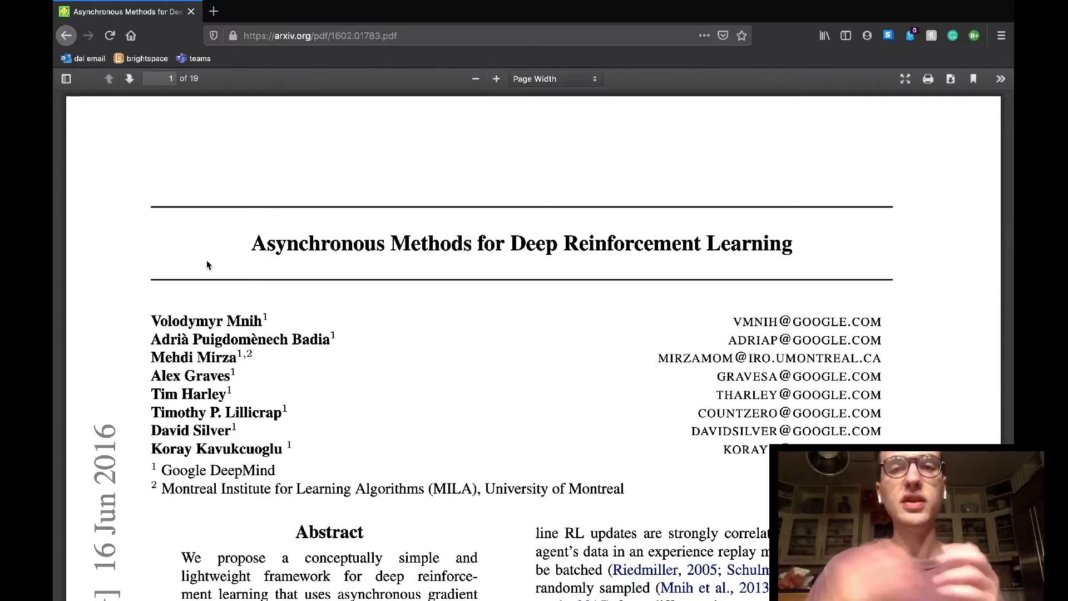
pyautogui.scroll(-10, 206, 259)
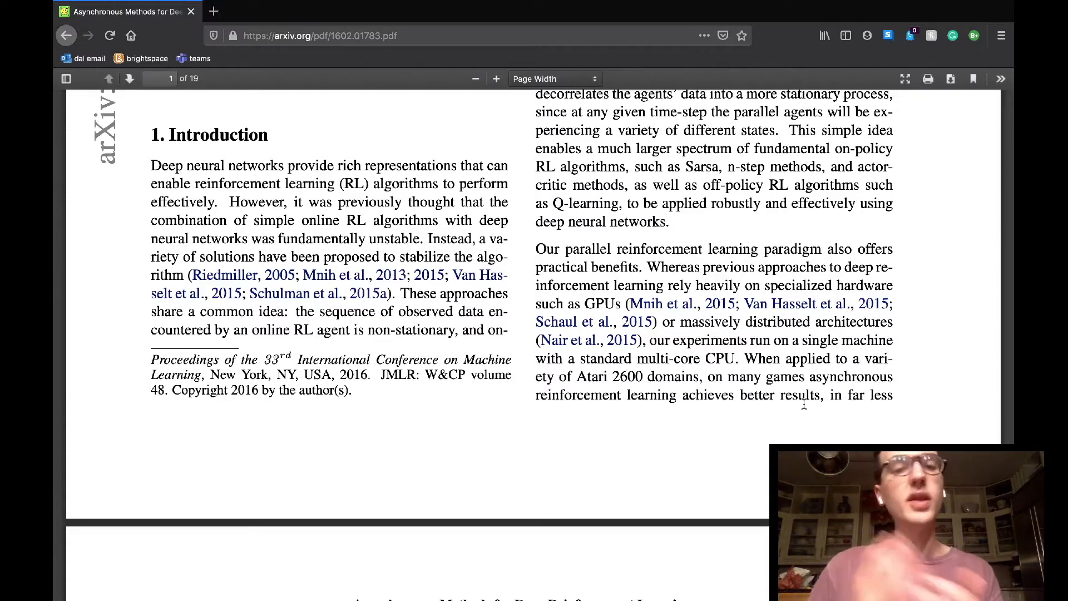
pyautogui.scroll(5, 803, 407)
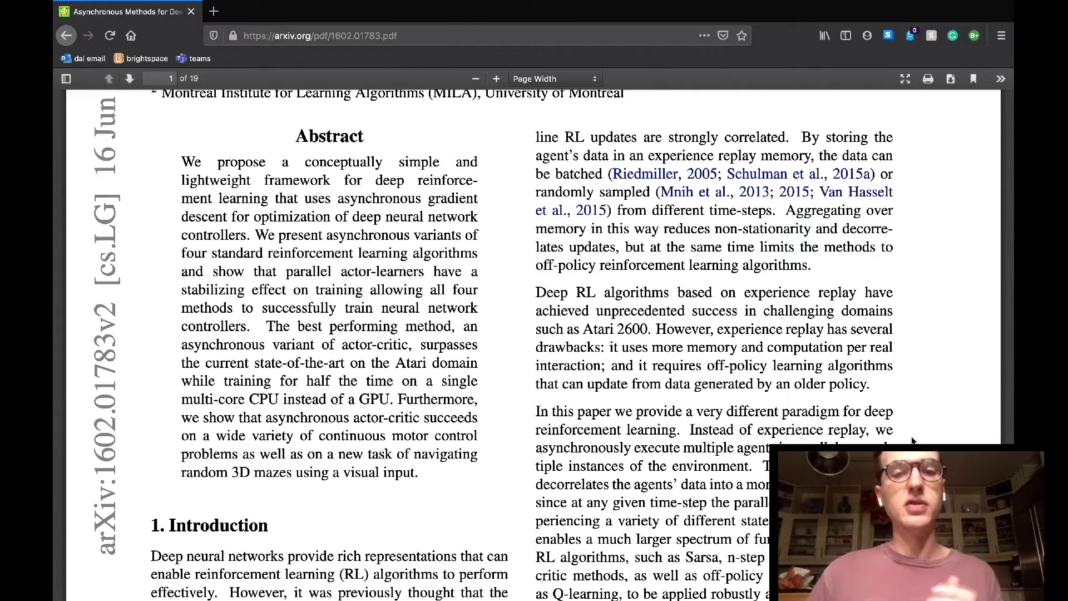
pyautogui.scroll(-5, 912, 440)
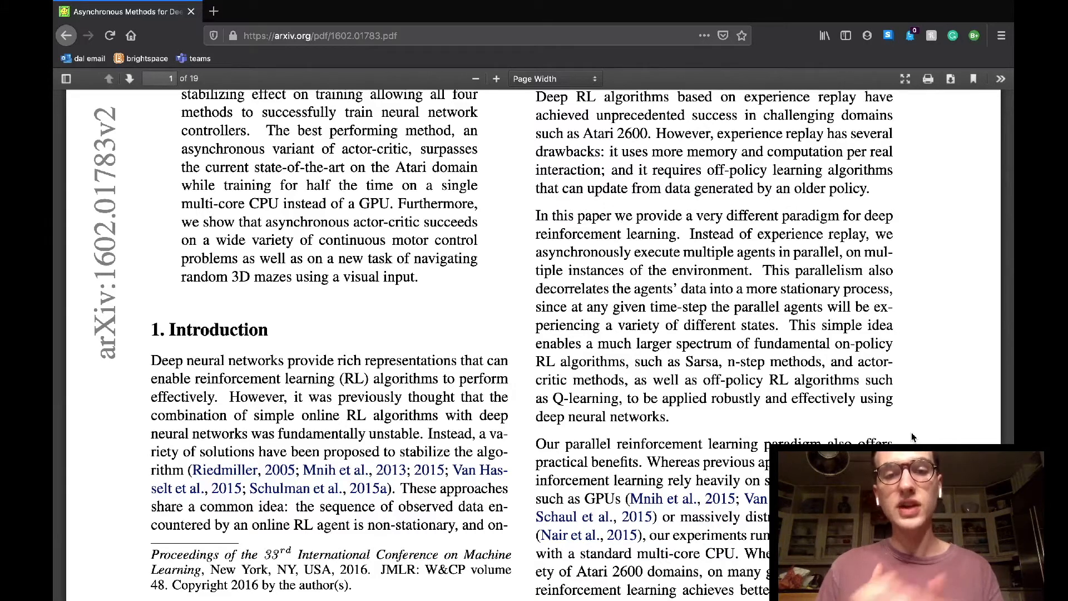
pyautogui.scroll(-3, 912, 436)
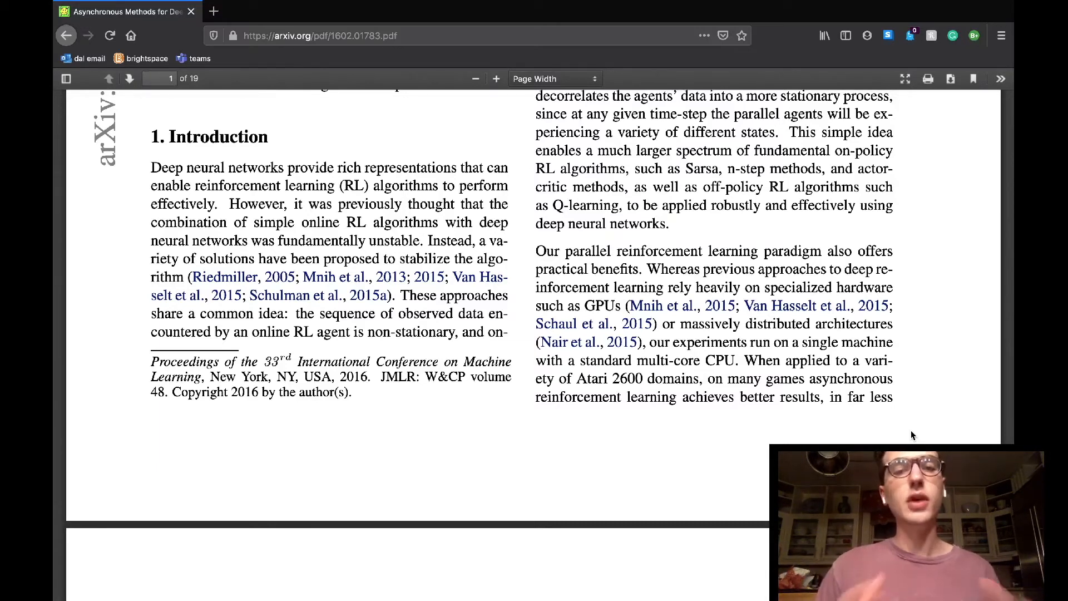
pyautogui.scroll(-3, 910, 430)
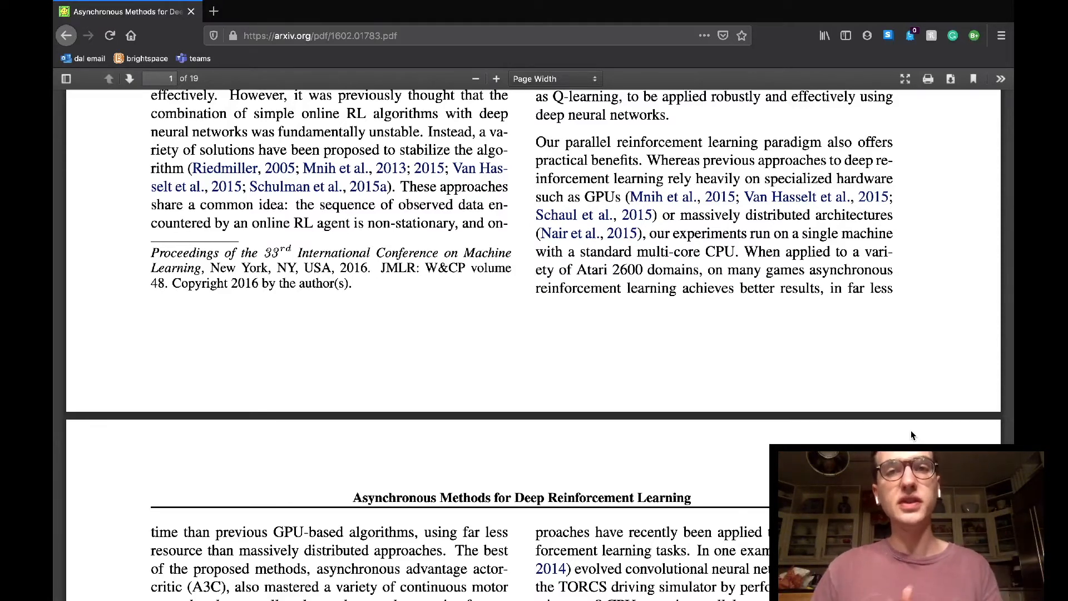
pyautogui.scroll(-4, 910, 429)
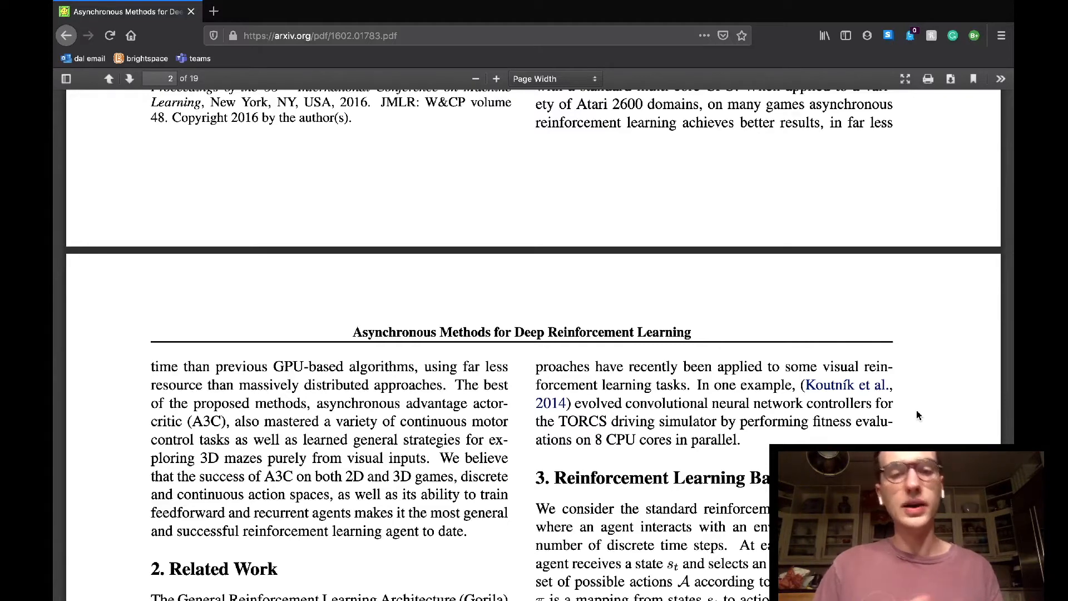
pyautogui.scroll(-5, 918, 415)
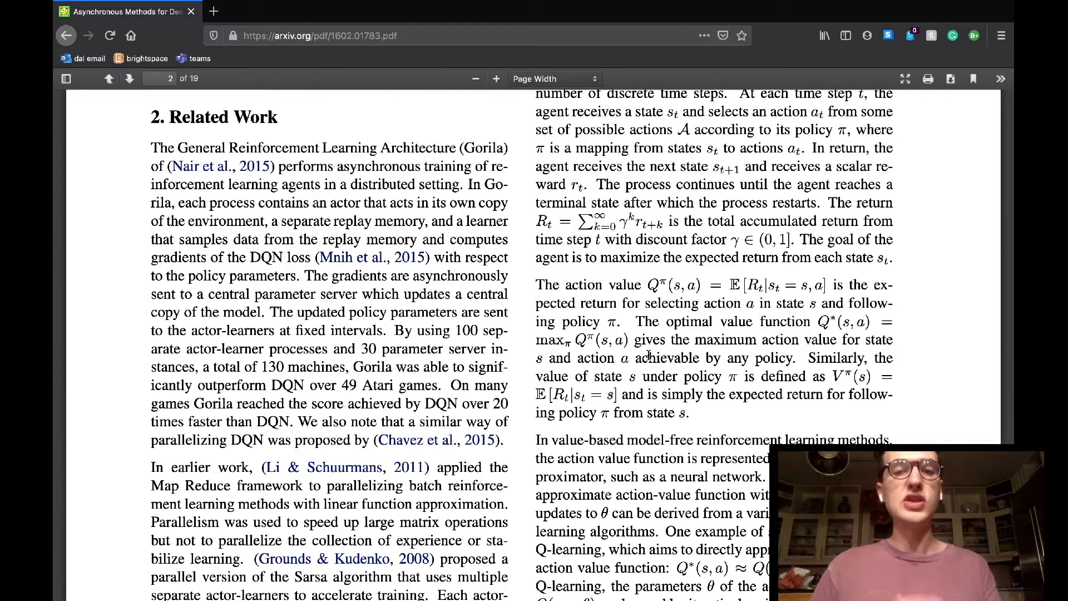
pyautogui.scroll(-4, 647, 355)
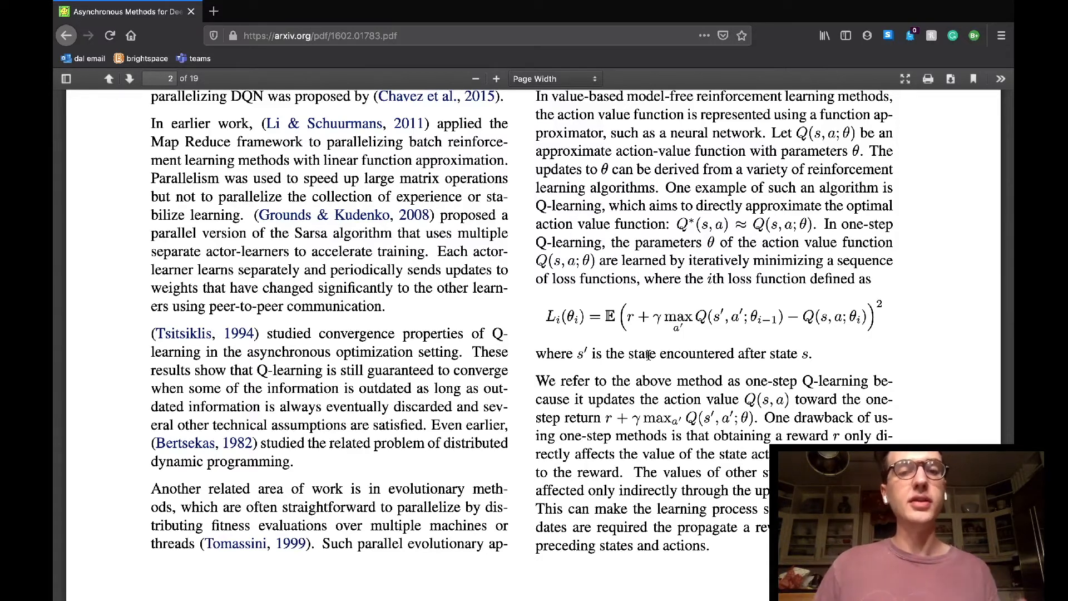
pyautogui.scroll(-3, 649, 355)
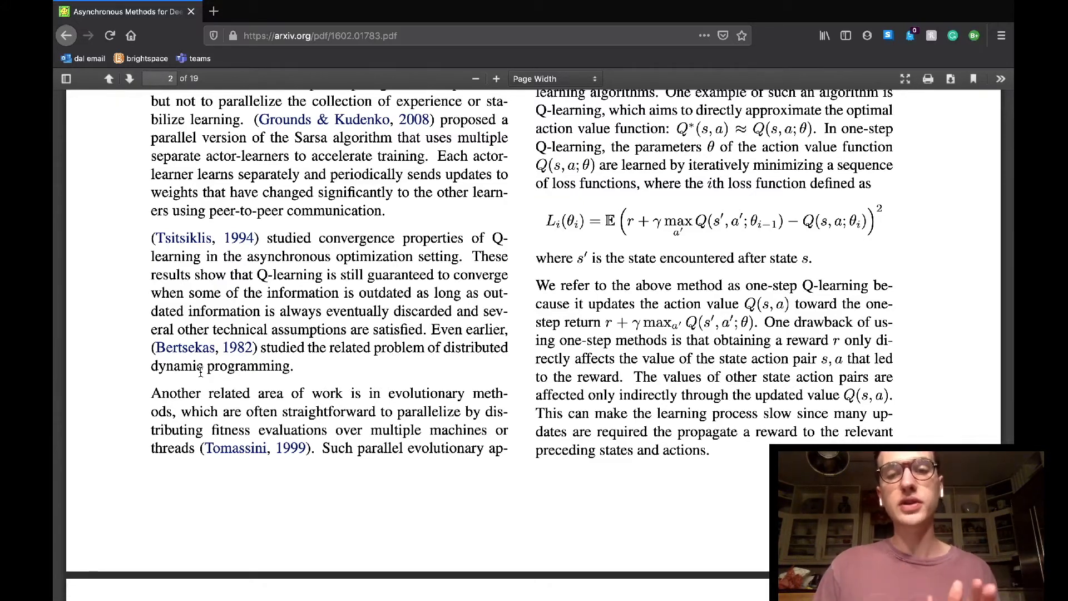
pyautogui.scroll(5, 528, 246)
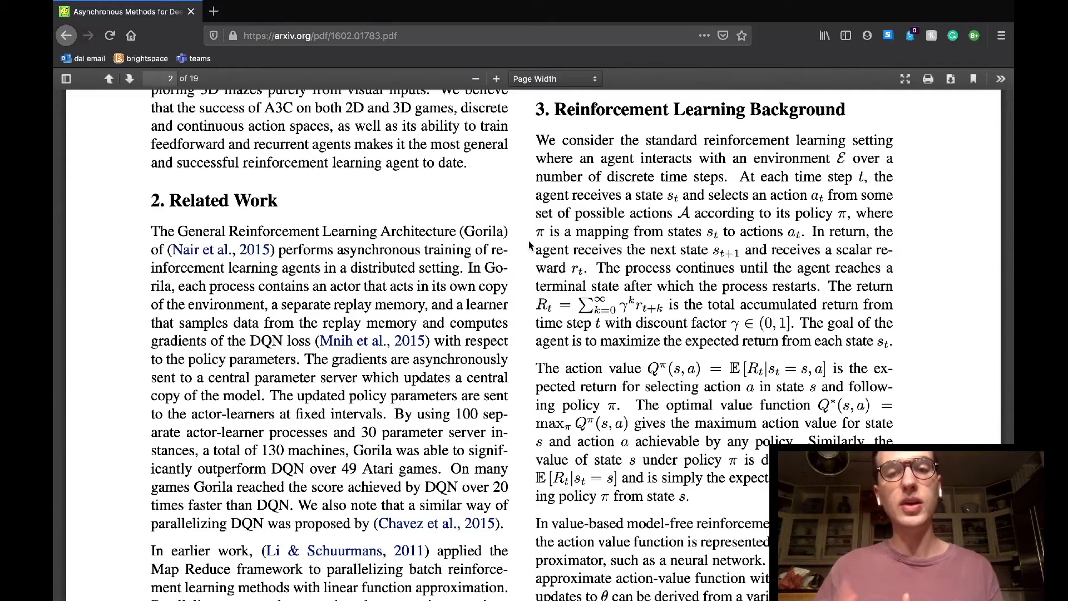
pyautogui.scroll(-5, 529, 246)
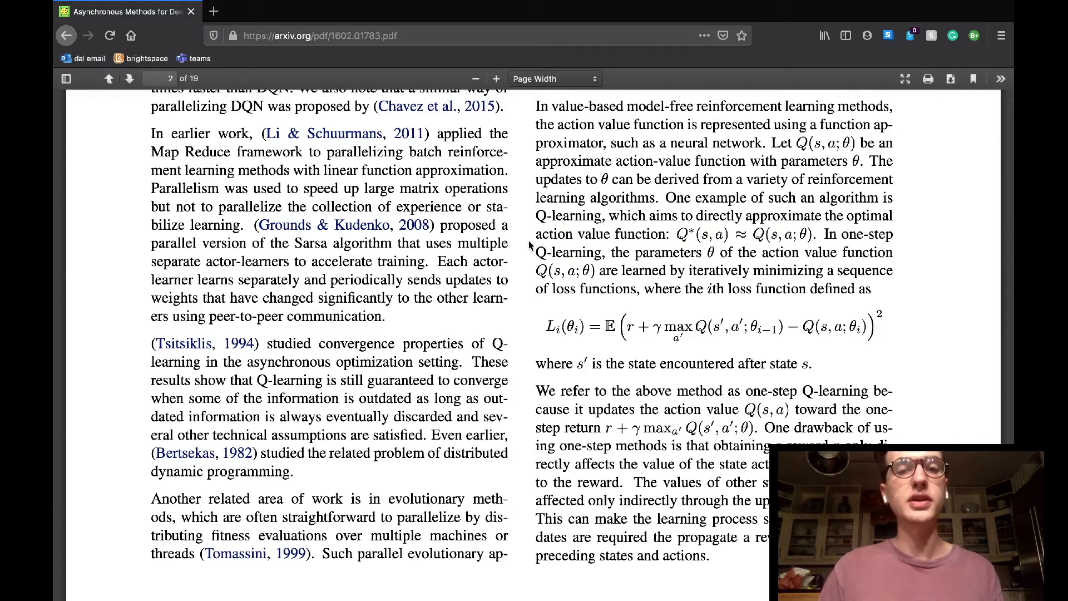
# Step: Advance to page 3 showing n-step returns and Algorithm 1 one-step Q-learning
pyautogui.press('Right')
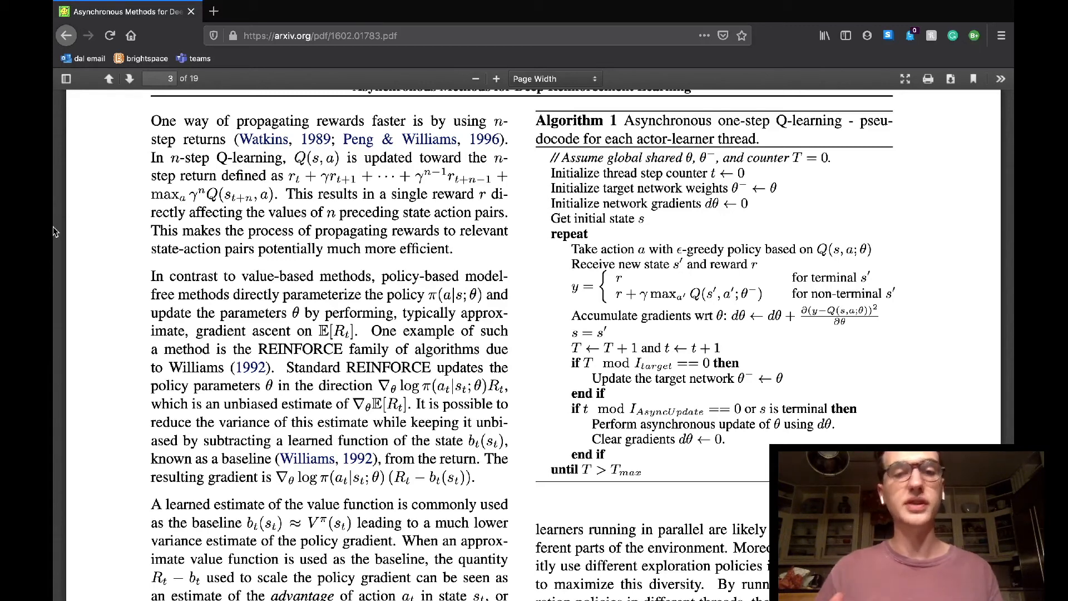
pyautogui.scroll(-3, 53, 225)
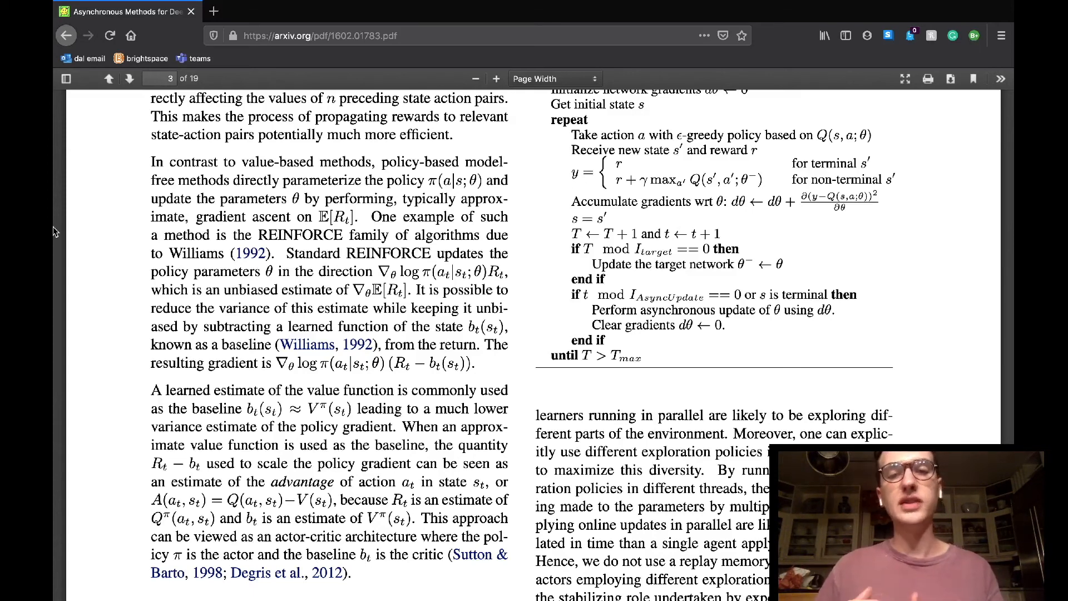
# Step: Jump back to page 1 with the title, authors and Abstract
pyautogui.press('Home')
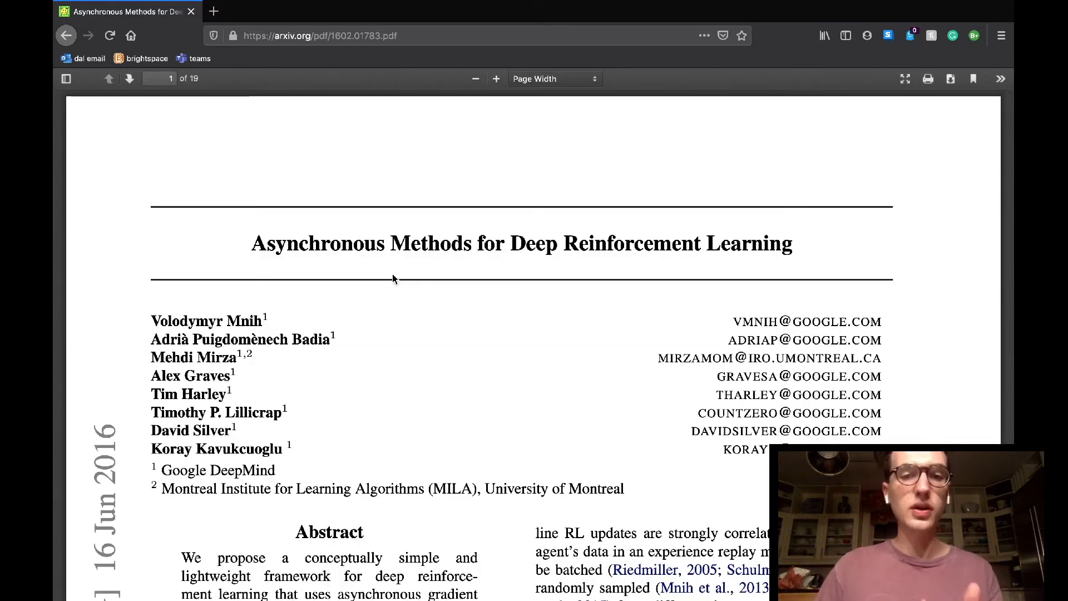